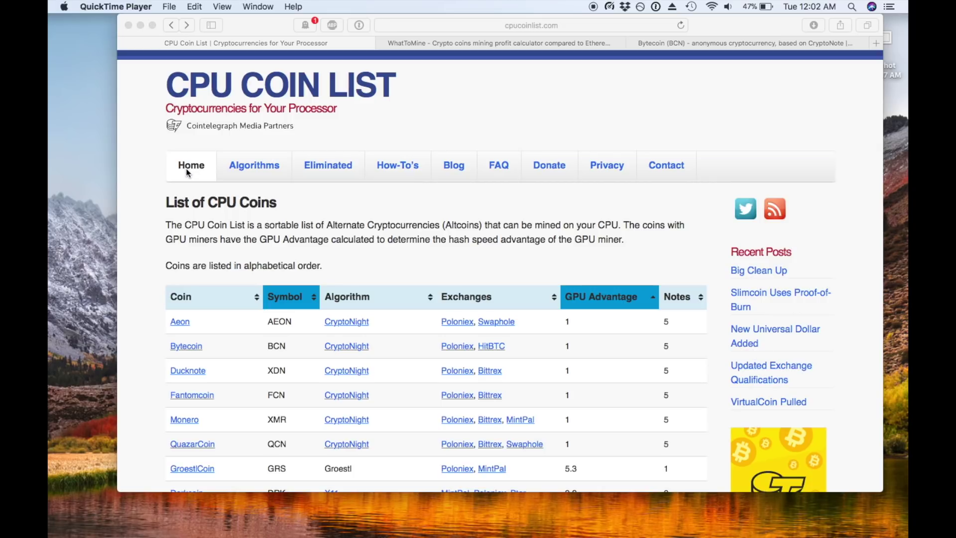
# Step: Review the CPU Coin List table for mineable coins, their algorithms, exchanges and GPU advantage
pyautogui.scroll(-3, 187, 172)
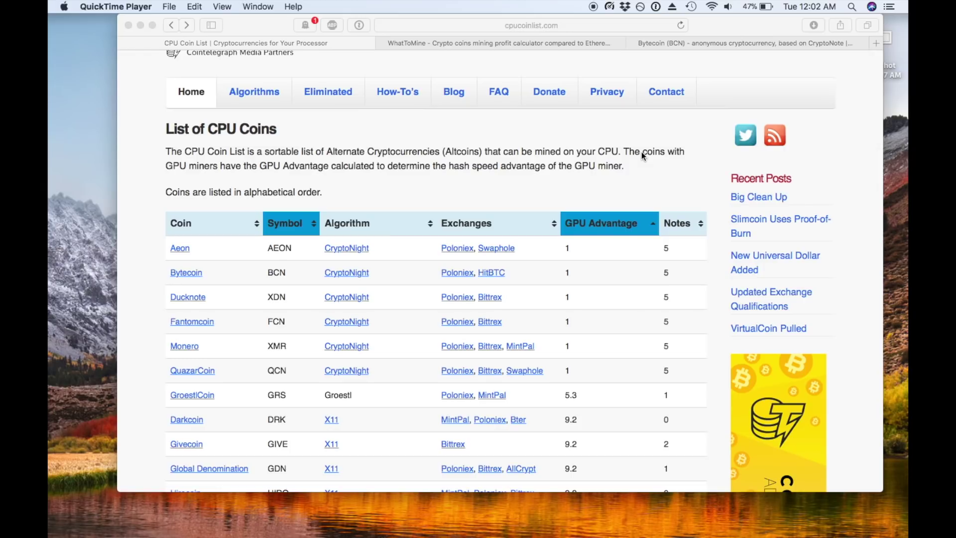
pyautogui.scroll(-2, 553, 149)
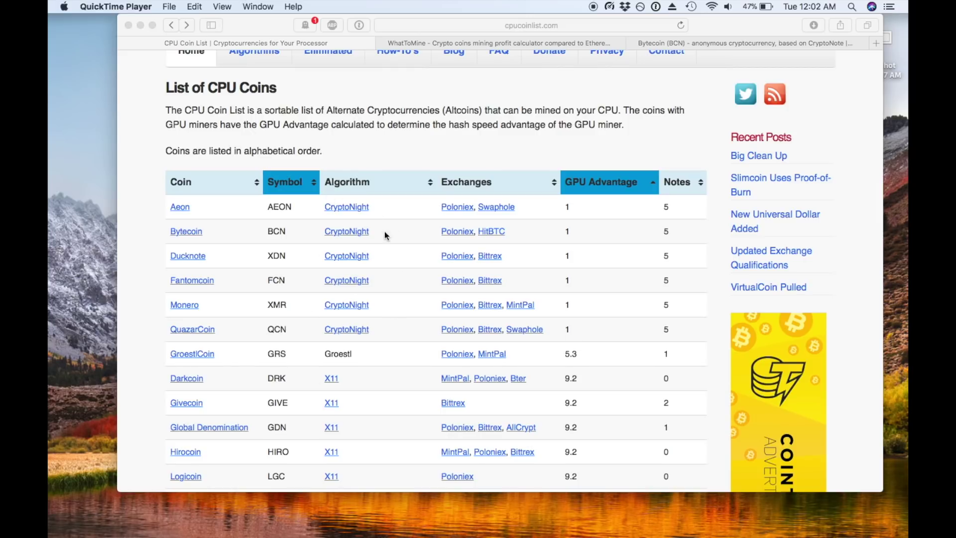
pyautogui.scroll(-3, 328, 190)
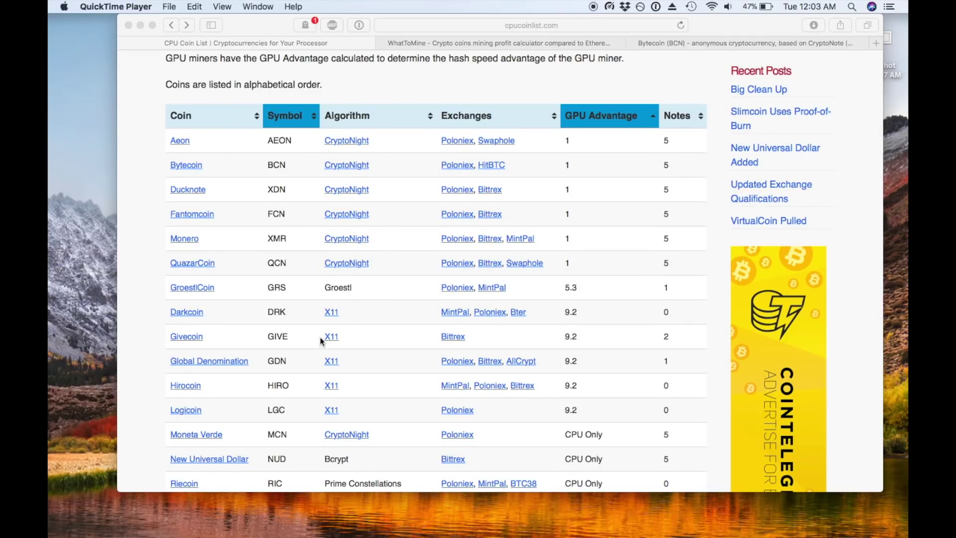
pyautogui.scroll(-1, 354, 301)
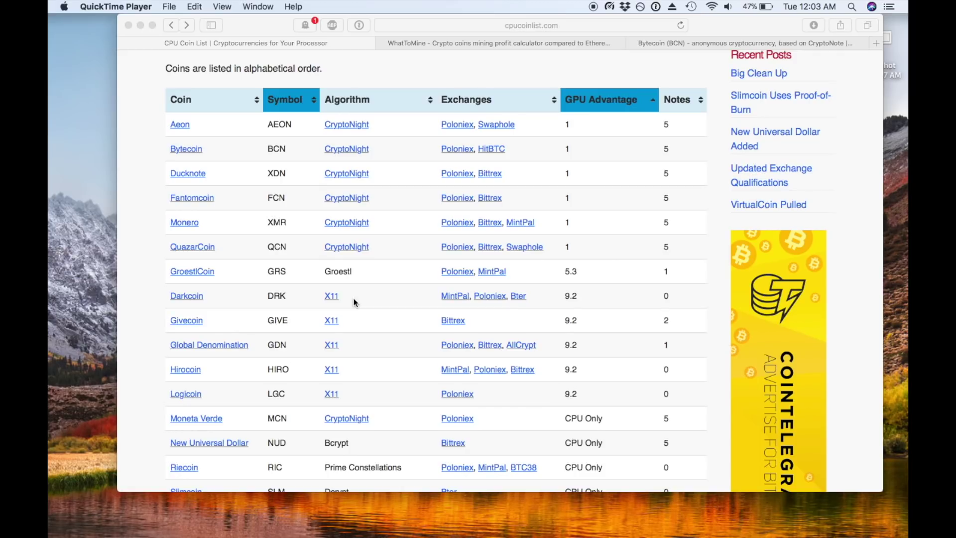
pyautogui.scroll(2, 354, 301)
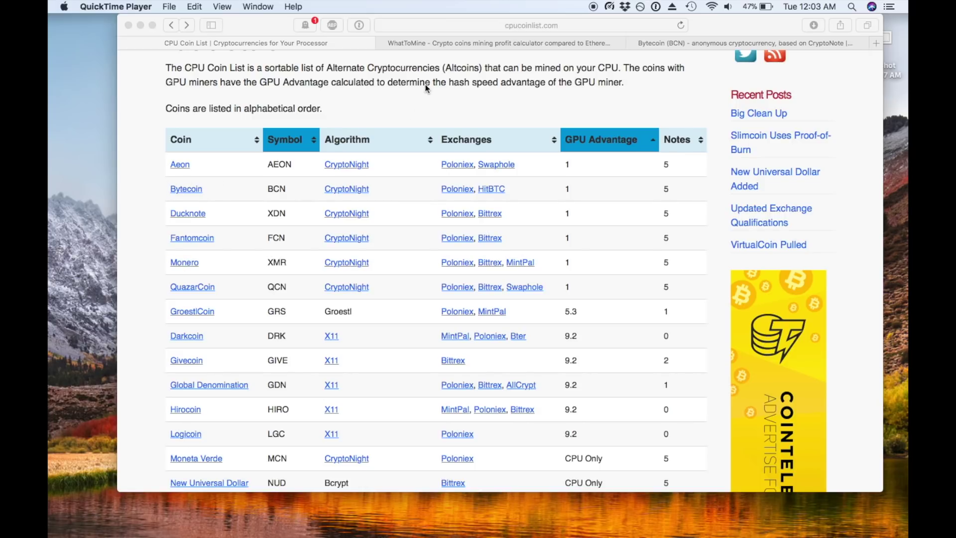
# Step: Switch to the WhatToMine calculator and review its table of coins ranked by mining profitability
pyautogui.click(430, 43)
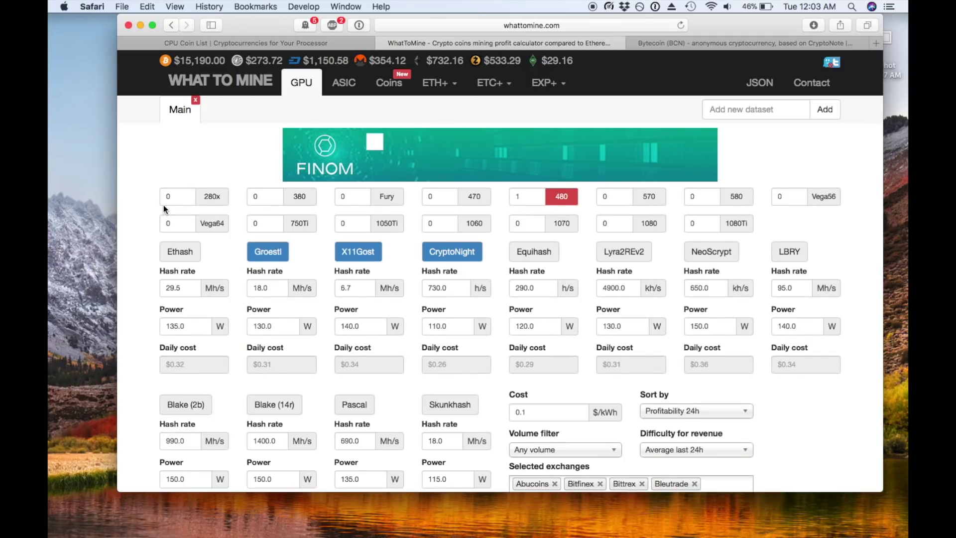
pyautogui.scroll(-10, 406, 268)
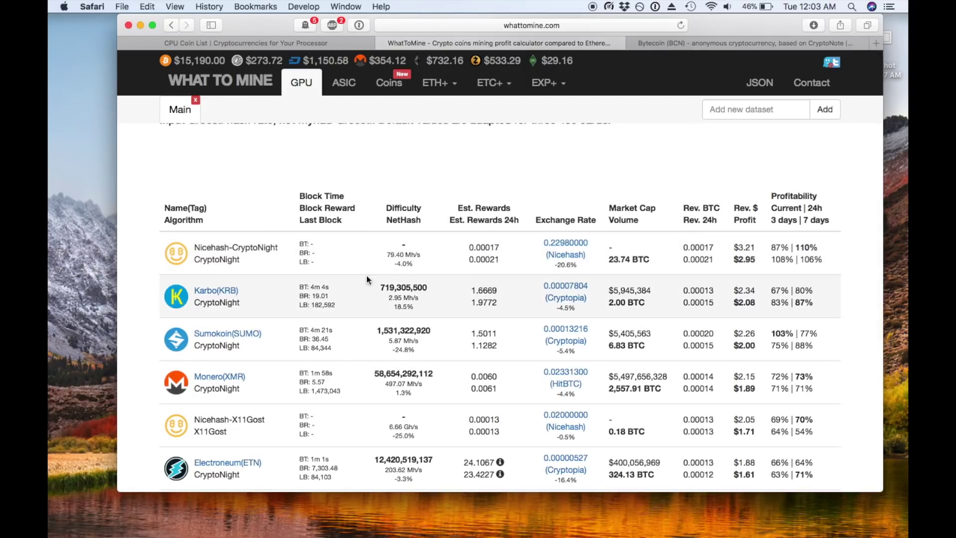
pyautogui.scroll(-2, 330, 294)
pyautogui.scroll(-1, 330, 295)
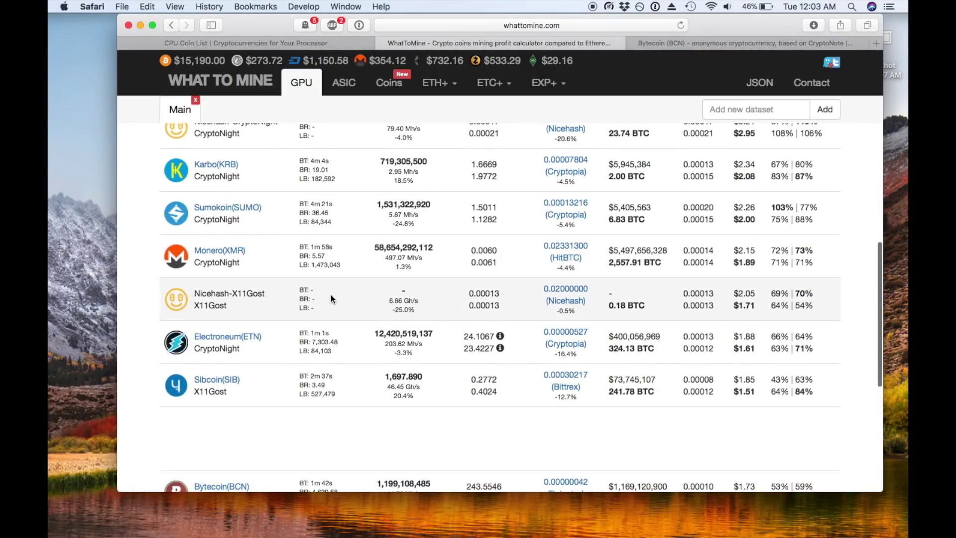
pyautogui.scroll(3, 498, 384)
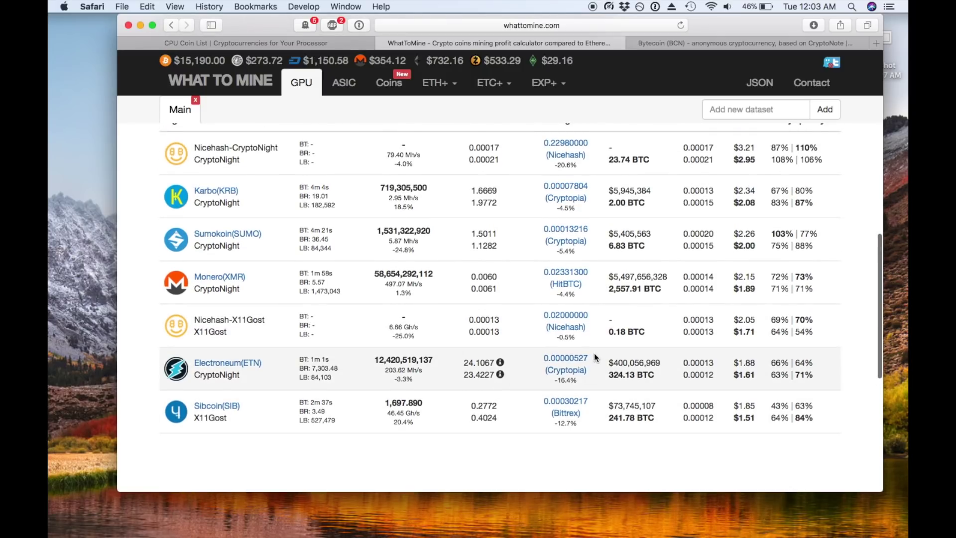
# Step: Compare the trading volumes of the listed coins, highlighting those of Karbo, Sumokoin and Bytecoin
pyautogui.moveTo(604, 247); pyautogui.dragTo(656, 238)
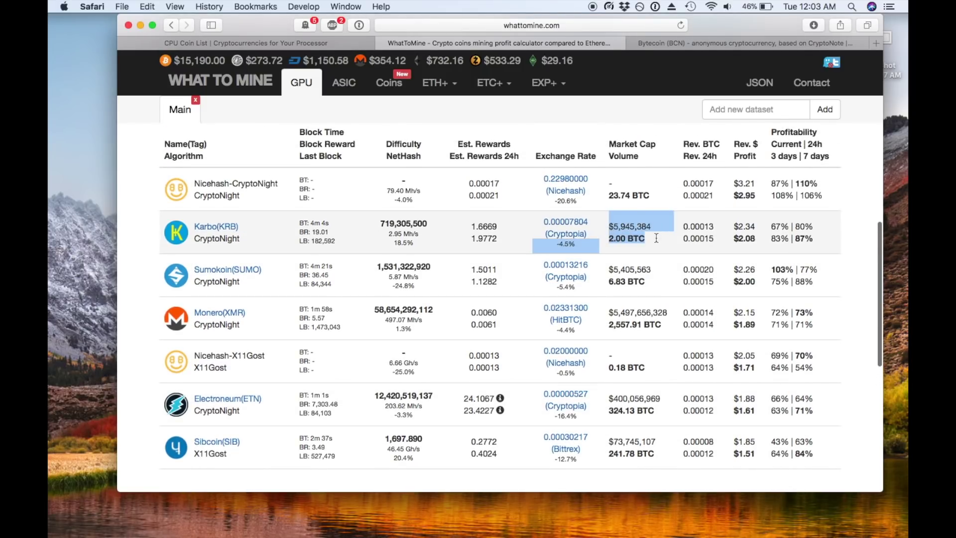
pyautogui.click(654, 240)
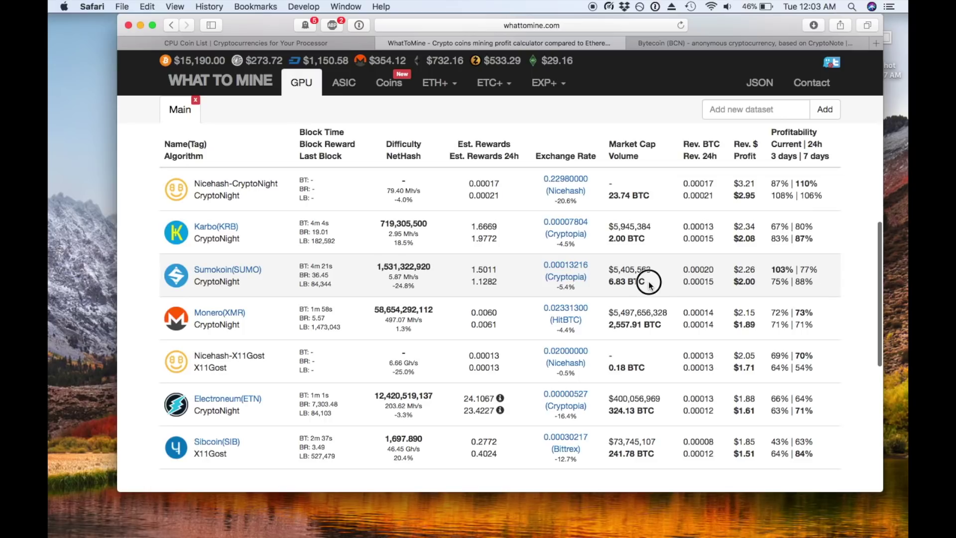
pyautogui.moveTo(649, 282); pyautogui.dragTo(604, 277)
pyautogui.click(653, 283)
pyautogui.scroll(-4, 621, 294)
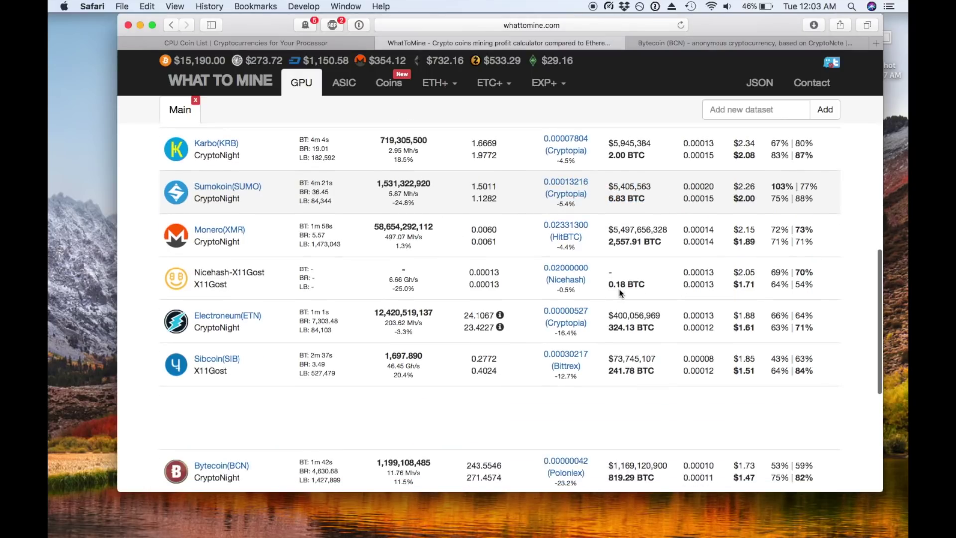
pyautogui.scroll(-2, 621, 293)
pyautogui.scroll(-2, 620, 292)
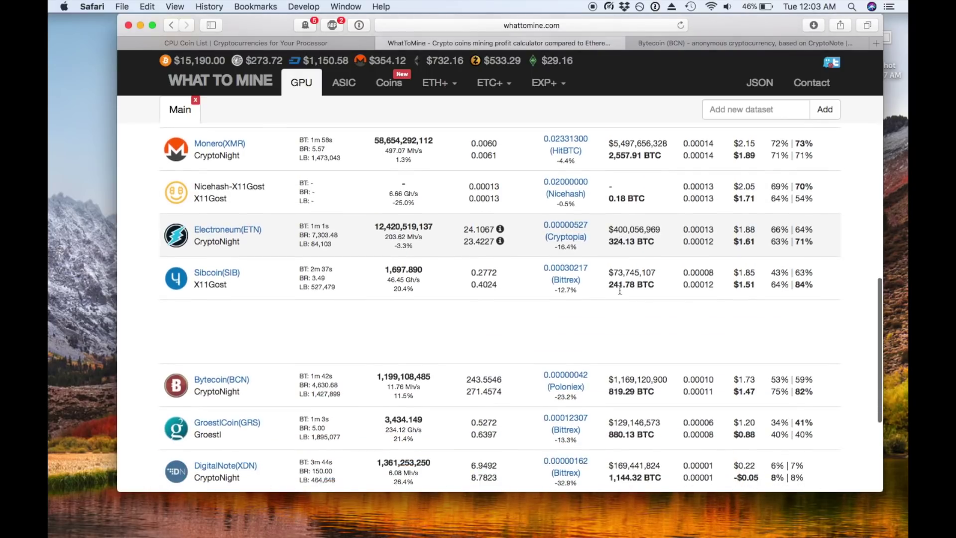
pyautogui.scroll(-2, 620, 292)
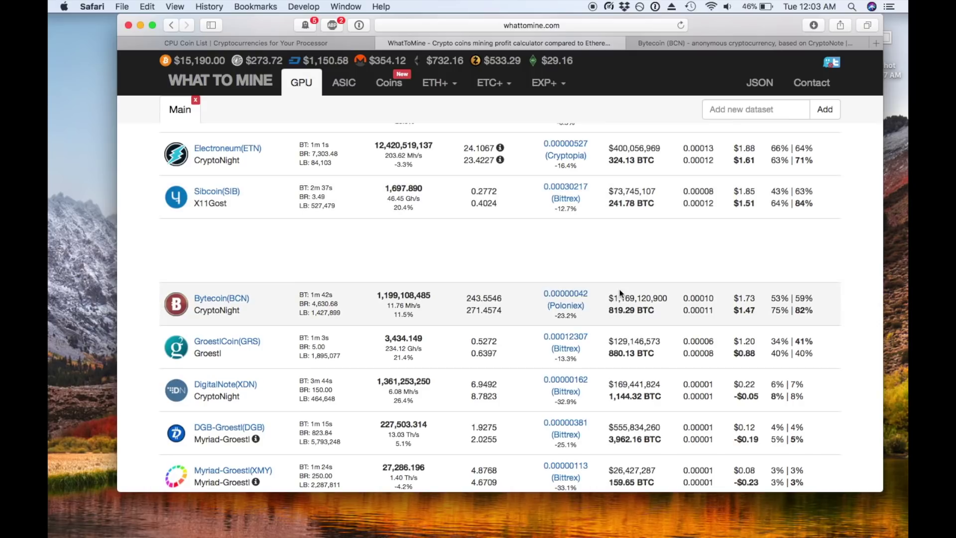
pyautogui.scroll(-1, 620, 292)
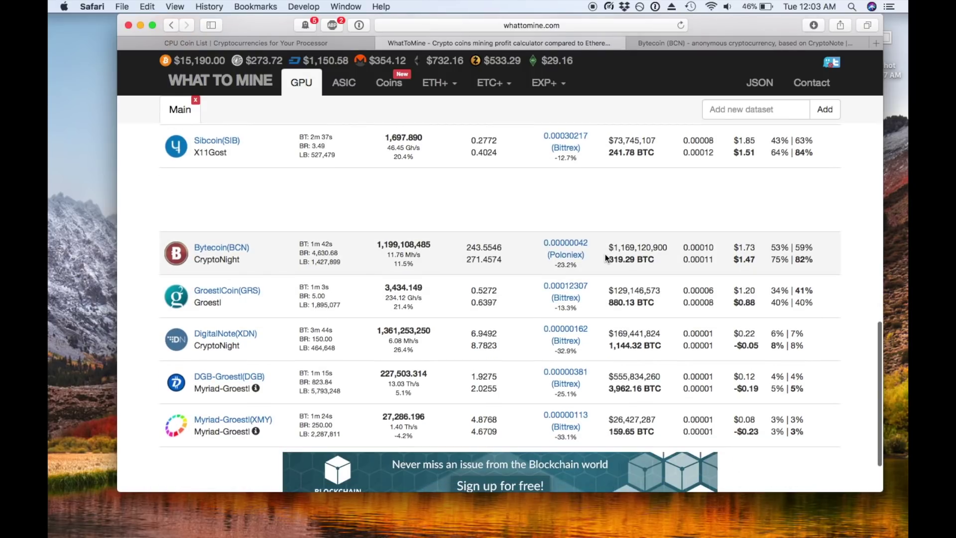
pyautogui.moveTo(608, 258); pyautogui.dragTo(653, 260)
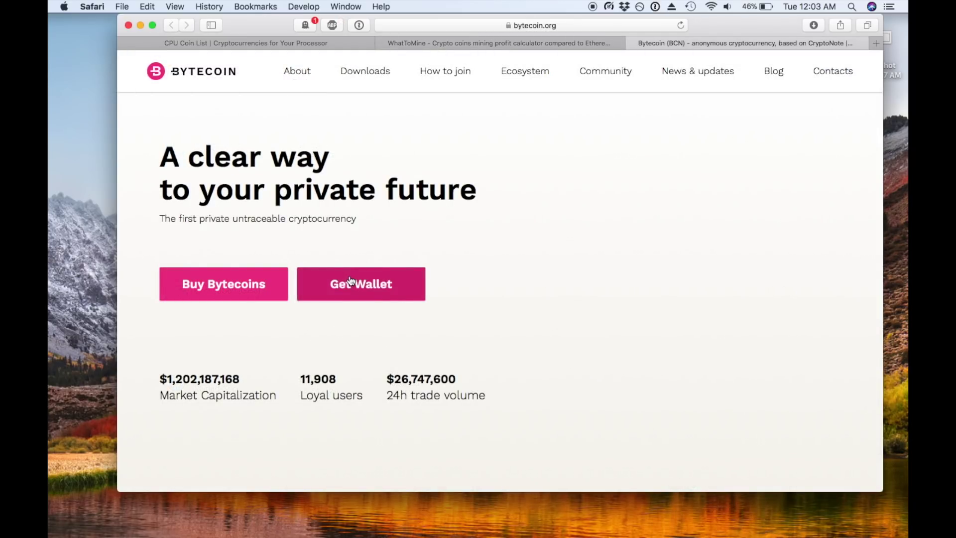
# Step: Open the wallet download from the Bytecoin site and bring up the mining section in Bytecoin Wallet
pyautogui.click(350, 281)
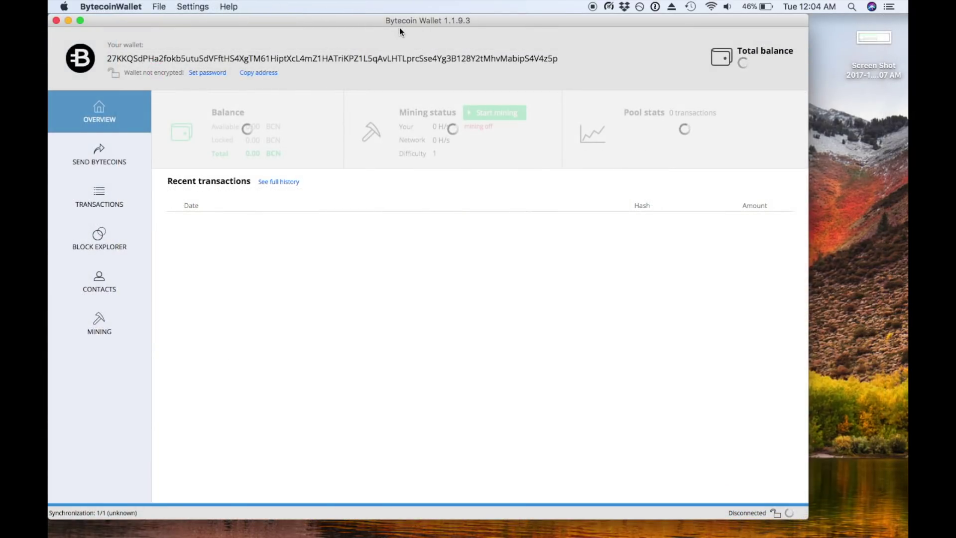
pyautogui.moveTo(399, 31); pyautogui.dragTo(410, 30)
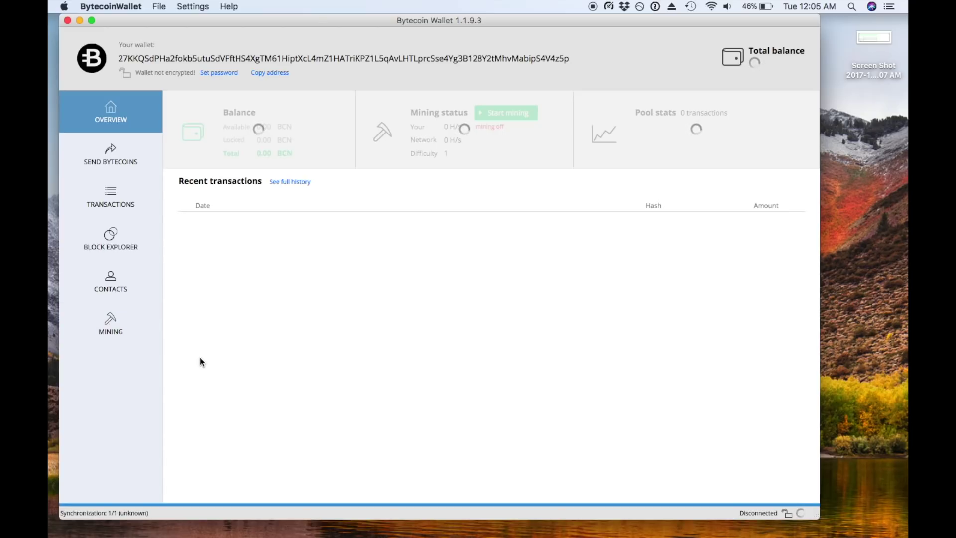
pyautogui.click(112, 319)
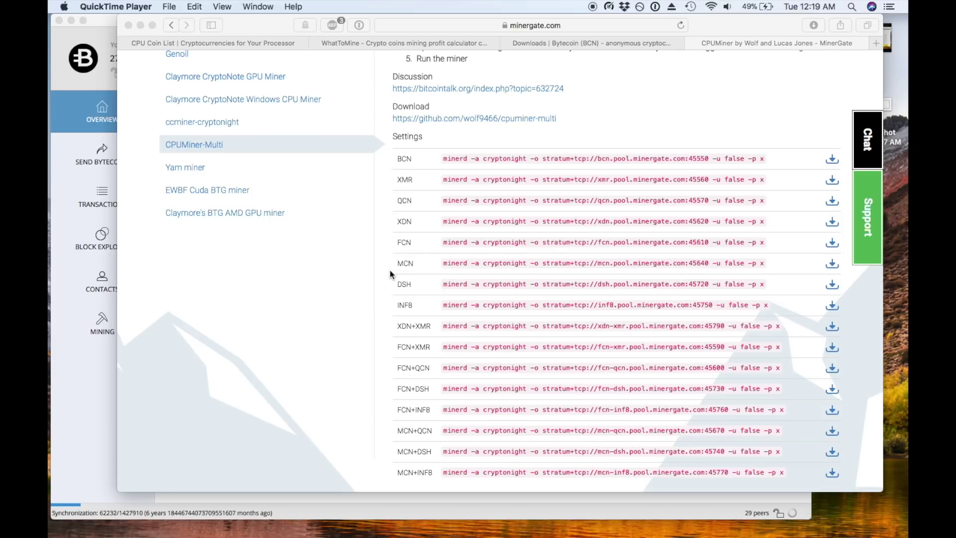
# Step: Review MinerGate's supported miners page and the instructions for starting to mine with CPUMiner-Multi
pyautogui.scroll(5, 390, 270)
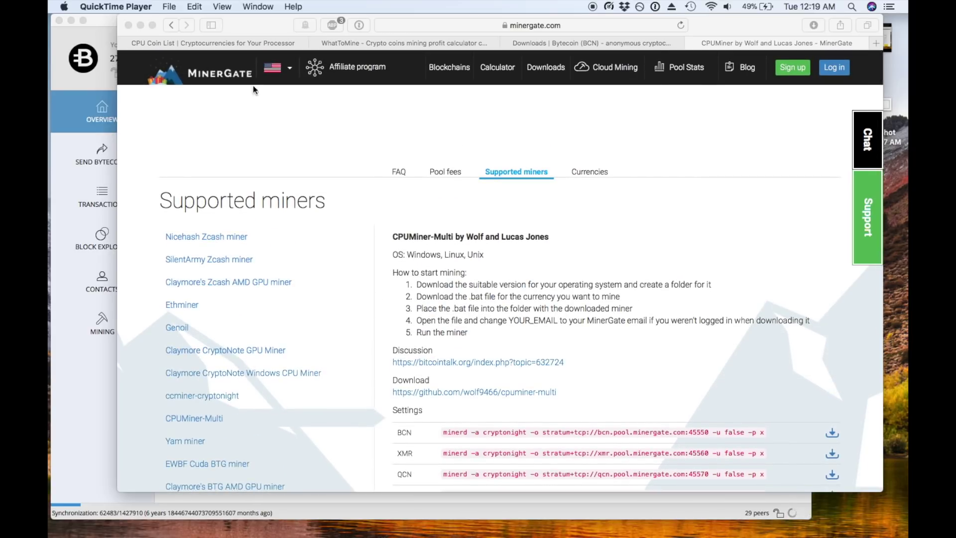
pyautogui.scroll(-1, 381, 127)
pyautogui.scroll(1, 382, 127)
pyautogui.scroll(-2, 381, 129)
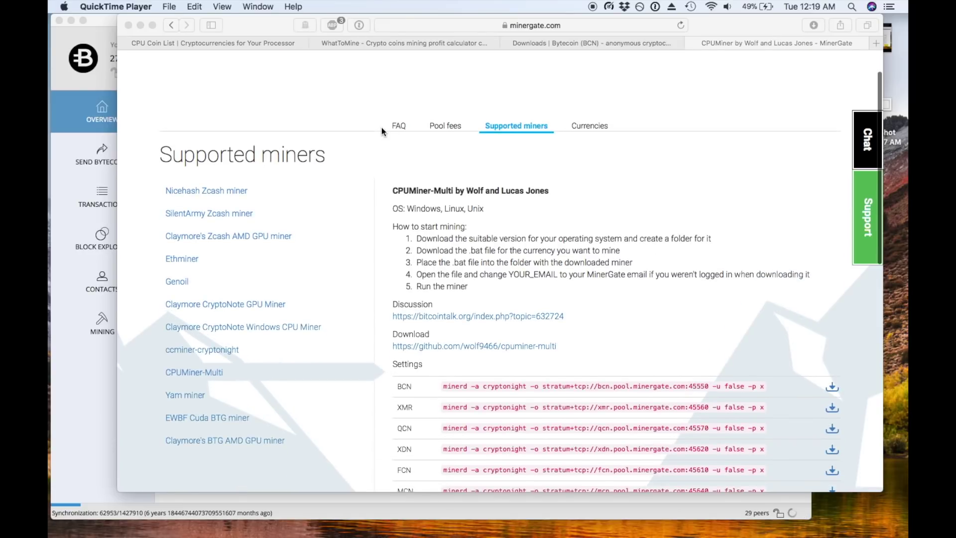
pyautogui.scroll(-2, 382, 130)
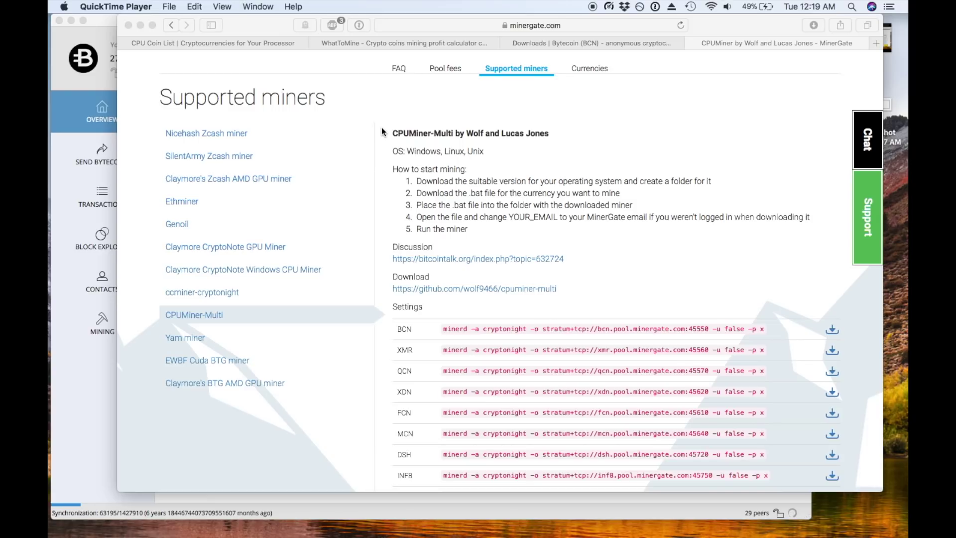
# Step: Open the CPUMiner-Multi entry and select the BCN pool URL stratum+tcp://bcn.pool.minergate.com:45550 in its settings
pyautogui.click(181, 316)
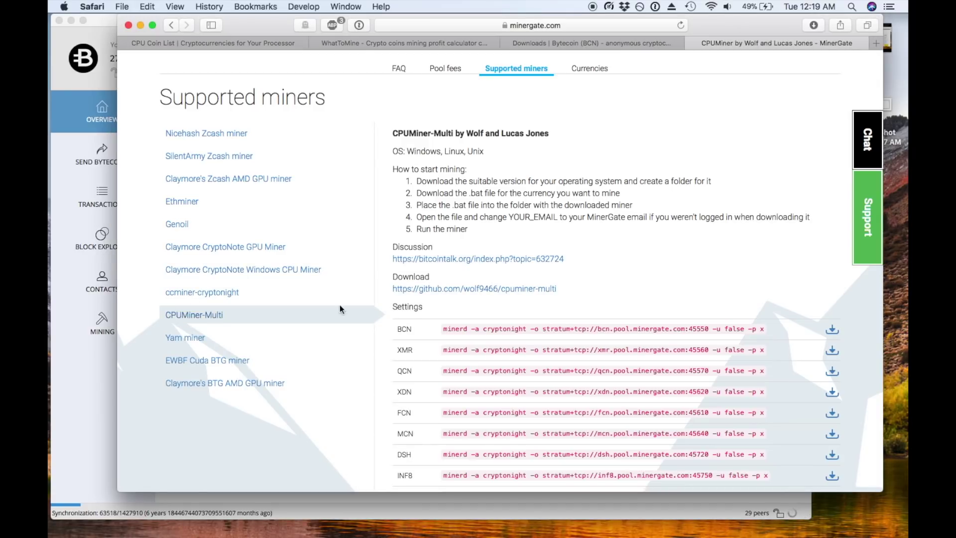
pyautogui.scroll(-5, 471, 314)
pyautogui.scroll(-5, 416, 207)
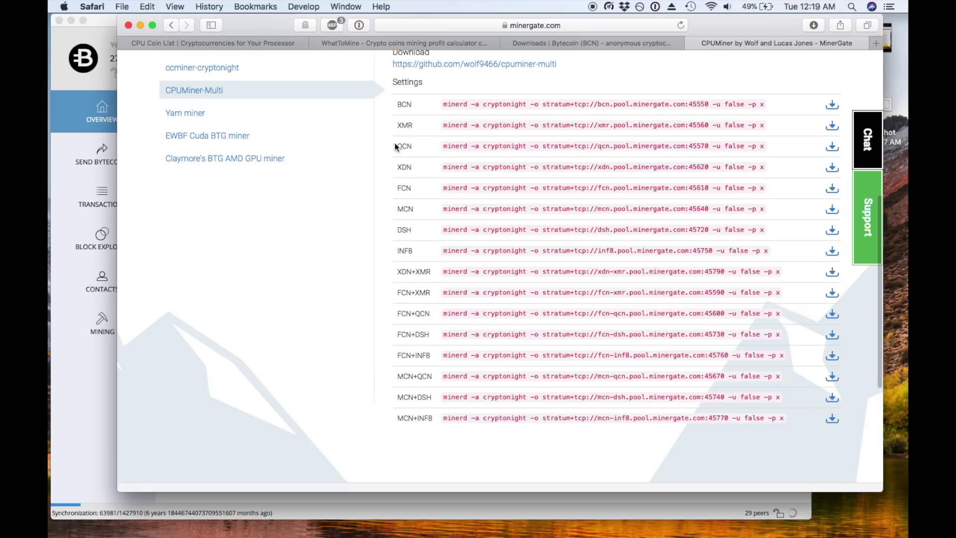
pyautogui.scroll(1, 393, 301)
pyautogui.scroll(2, 393, 300)
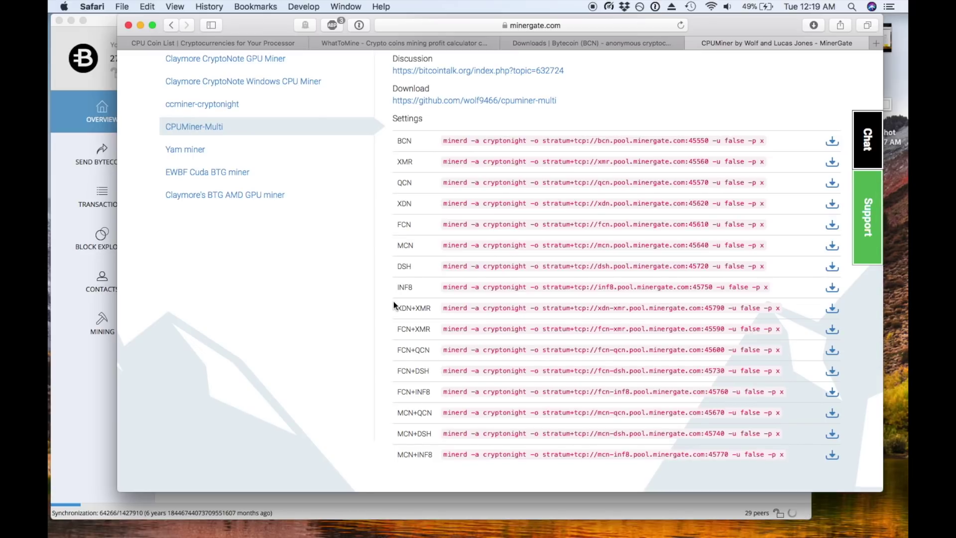
pyautogui.scroll(4, 393, 304)
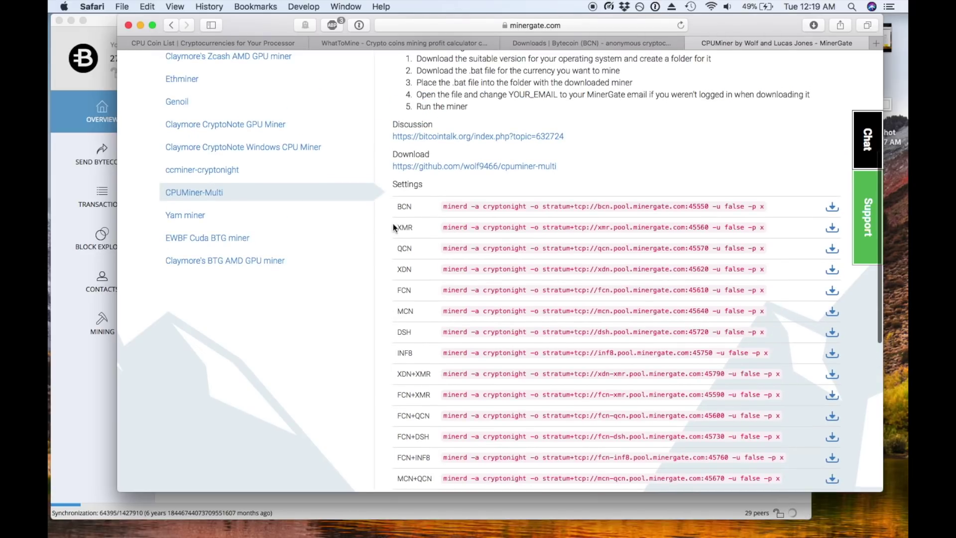
pyautogui.moveTo(393, 206); pyautogui.dragTo(775, 208)
pyautogui.moveTo(708, 205); pyautogui.dragTo(544, 209)
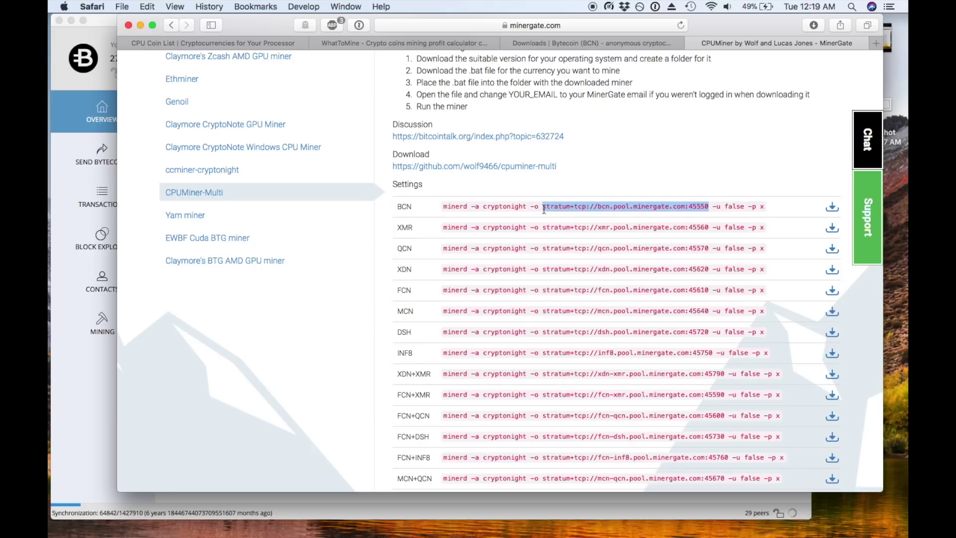
# Step: Switch to Bytecoin Wallet, select the wallet address, and return to the MinerGate page in Safari
pyautogui.click(91, 417)
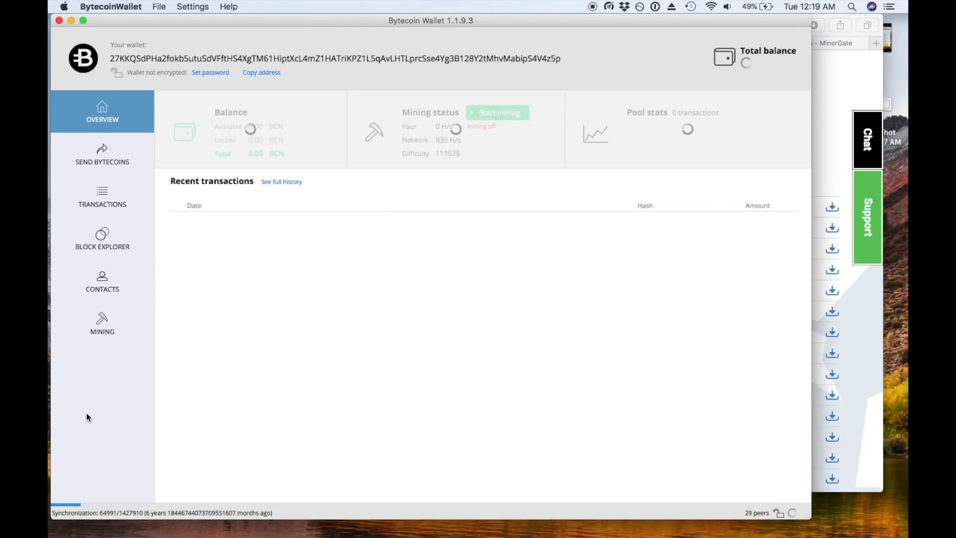
pyautogui.click(545, 63)
pyautogui.click(545, 62)
pyautogui.click(820, 73)
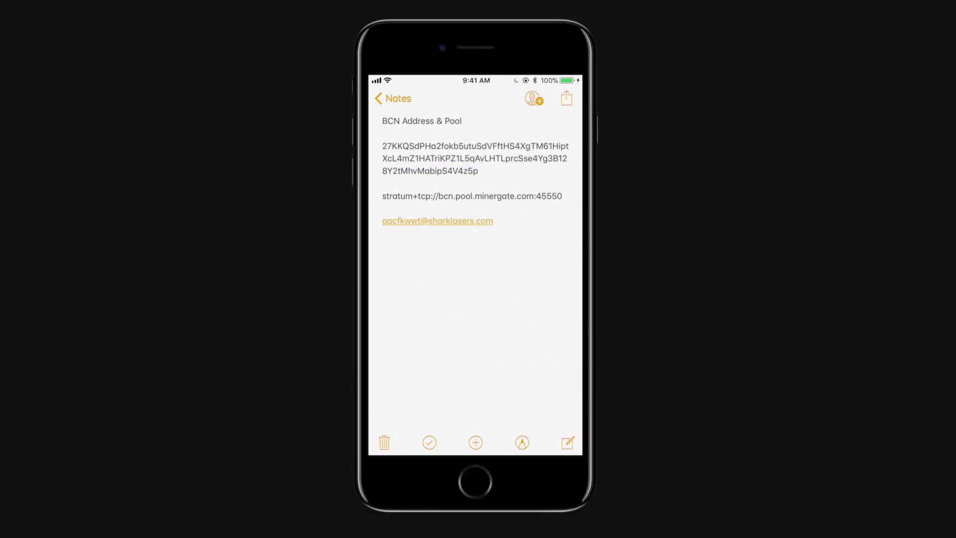
# Step: Copy the account e-mail from the "BCN Address & Pool" note on the phone and switch to MobileMiner
pyautogui.click(562, 196)
pyautogui.click(493, 220)
pyautogui.click(393, 194)
pyautogui.moveTo(476, 212); pyautogui.dragTo(381, 212)
pyautogui.click(439, 196)
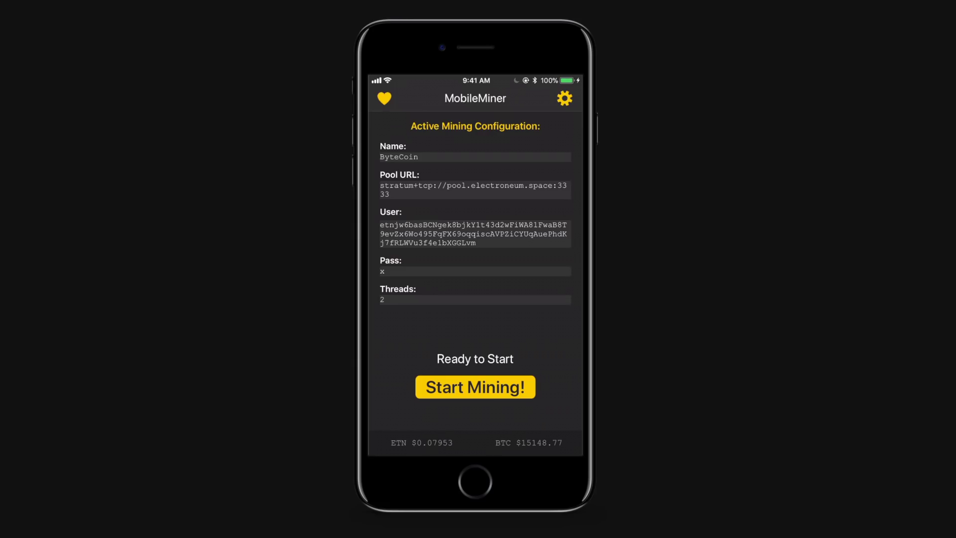
# Step: Edit the ByteCoin mining configuration and replace its Username/Address with the copied MinerGate account e-mail
pyautogui.click(564, 98)
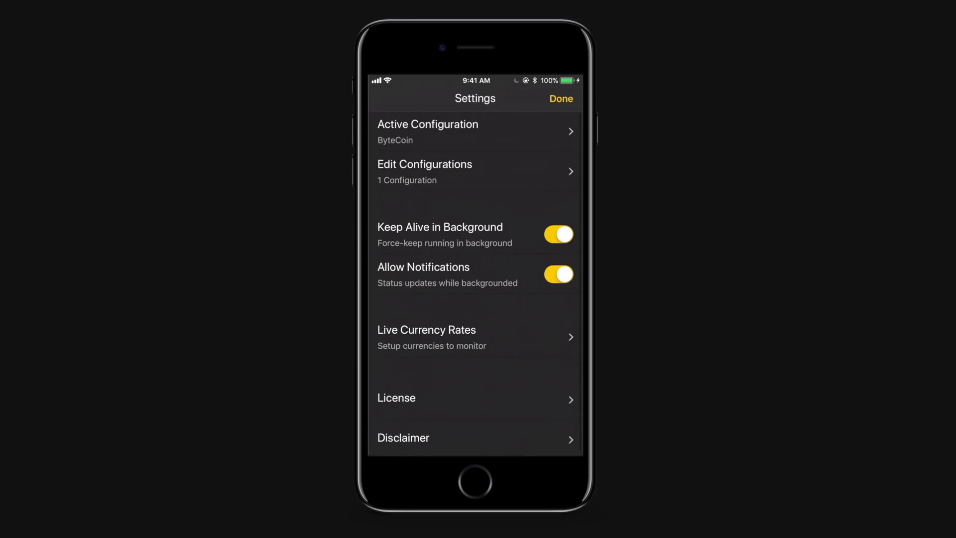
pyautogui.click(425, 171)
pyautogui.click(398, 130)
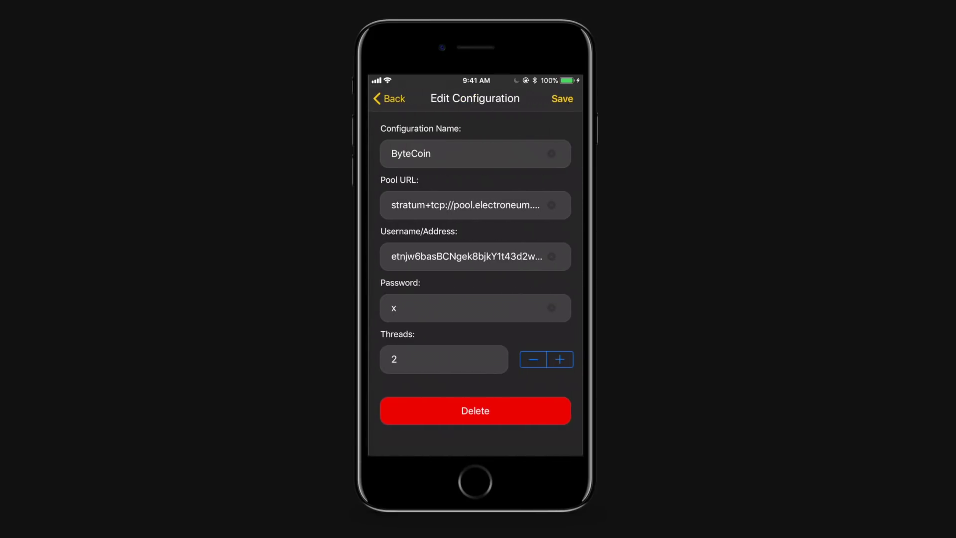
pyautogui.click(475, 256)
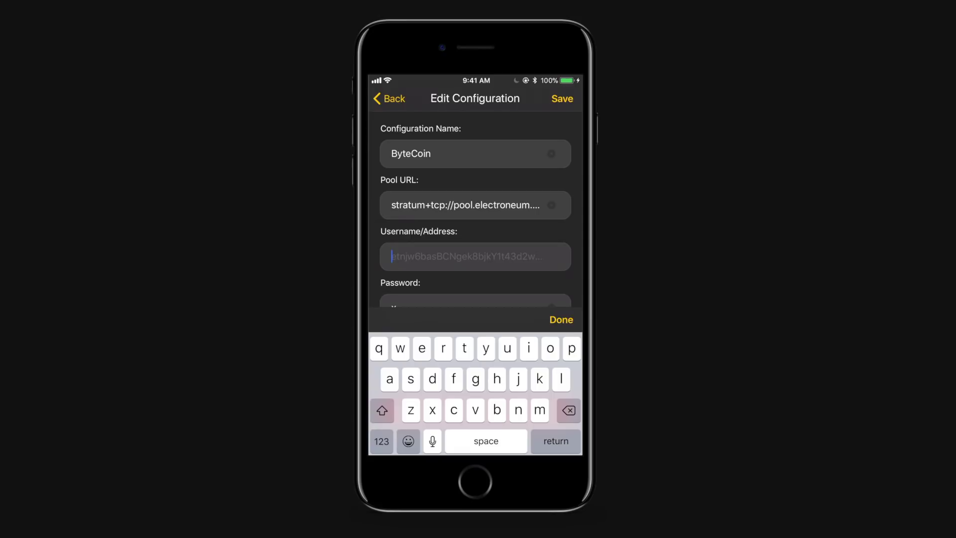
pyautogui.click(393, 257)
pyautogui.click(390, 228)
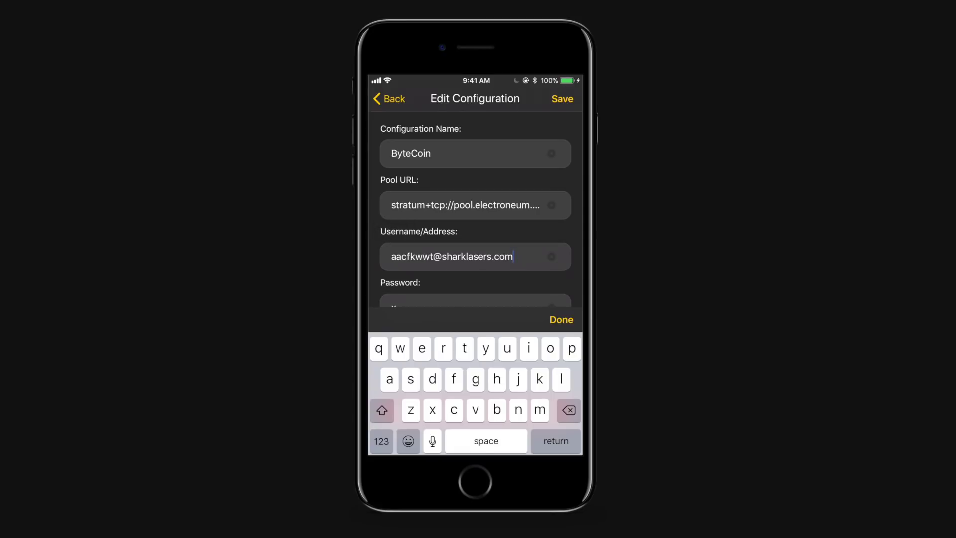
pyautogui.click(561, 319)
# Step: Clear the ByteCoin configuration's Pool URL and copy stratum+tcp://bcn.pool.minergate.com:45550 from the "BCN Address & Pool" note in Notes
pyautogui.click(551, 205)
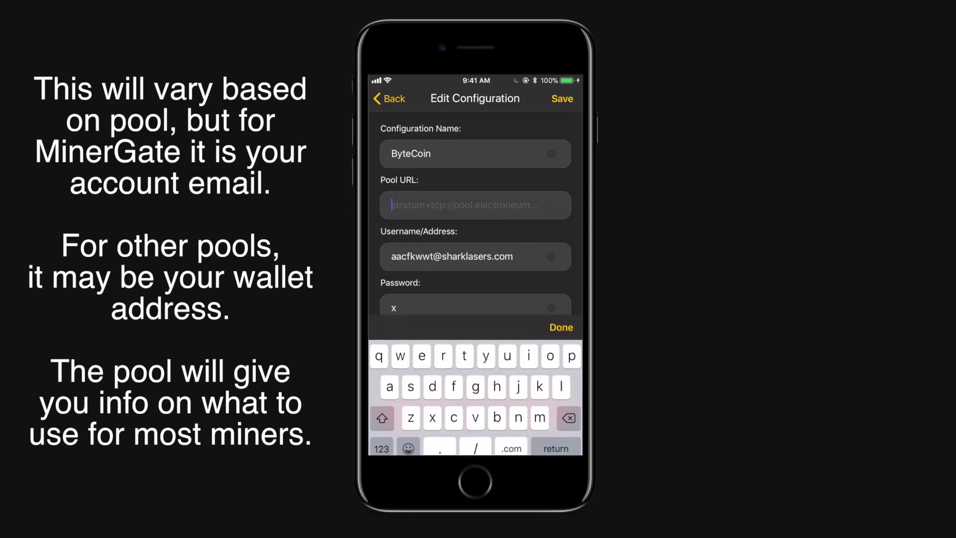
pyautogui.click(437, 224)
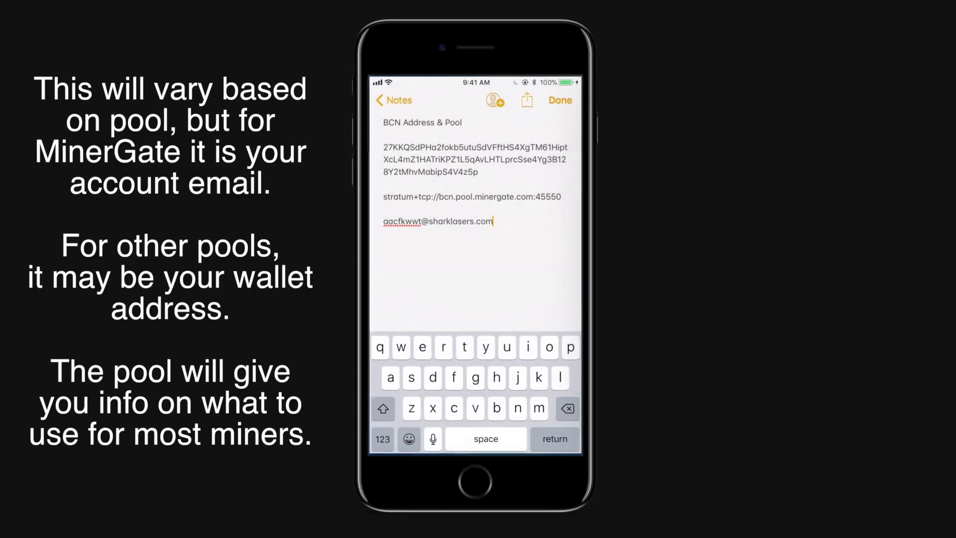
pyautogui.click(381, 196)
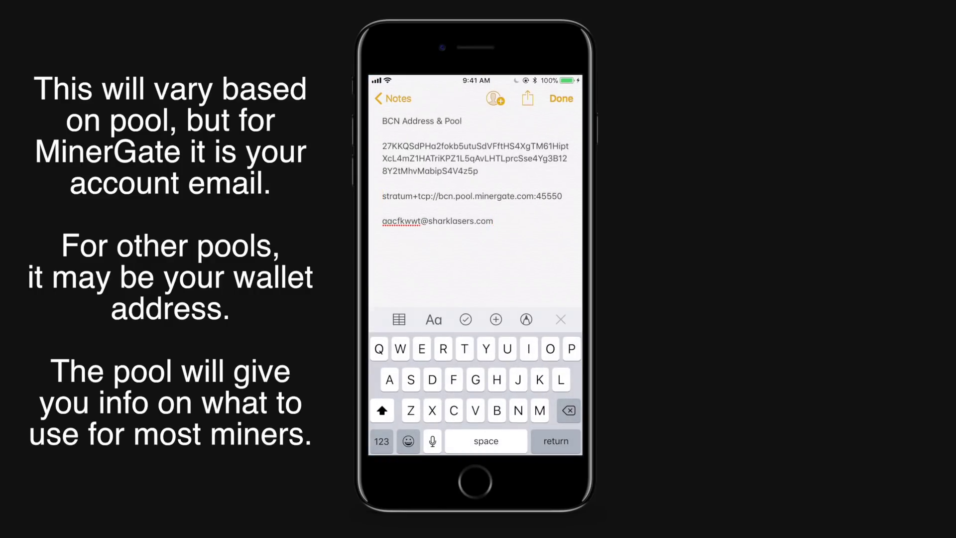
pyautogui.click(382, 196)
pyautogui.click(393, 170)
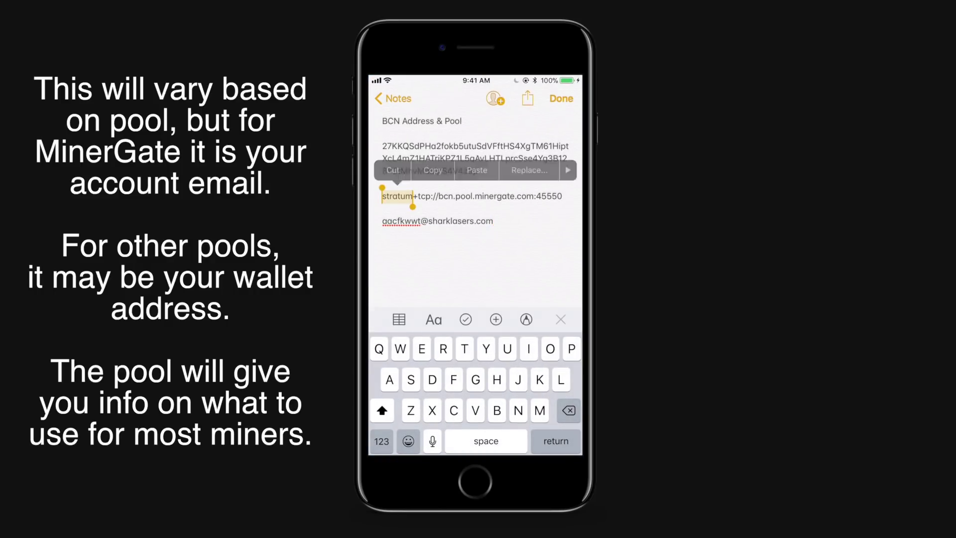
pyautogui.moveTo(413, 206); pyautogui.dragTo(562, 206)
pyautogui.click(438, 170)
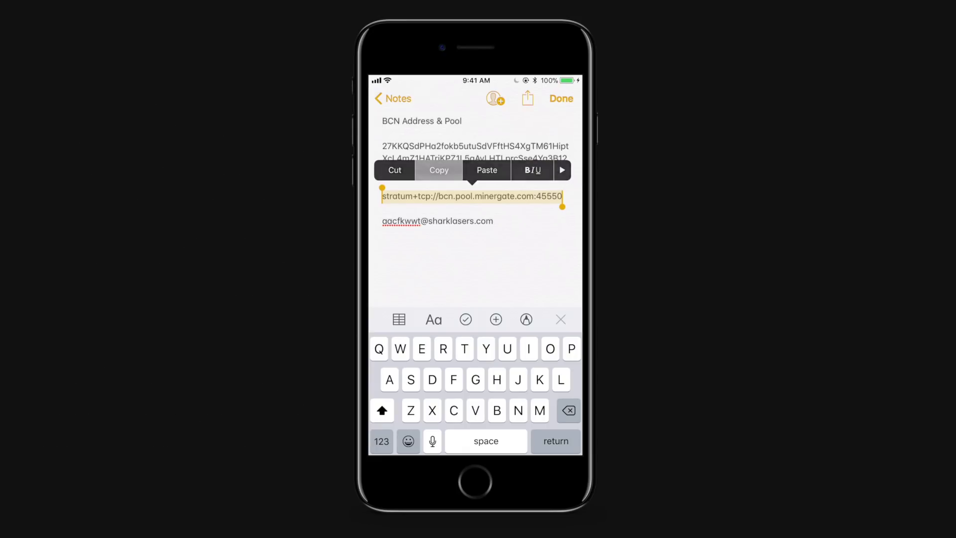
# Step: Switch back to MobileMiner, paste the copied MinerGate address as the Pool URL, and save the ByteCoin configuration
pyautogui.click(437, 256)
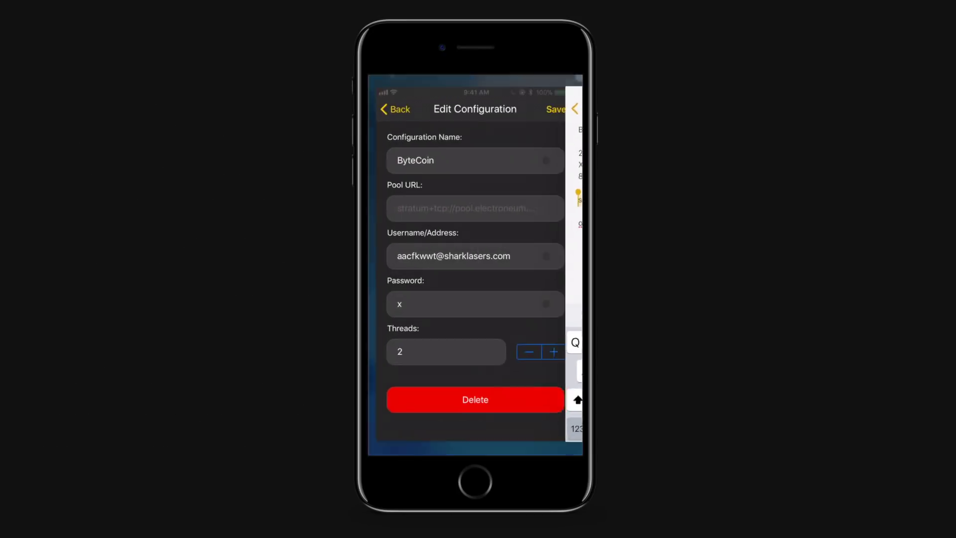
pyautogui.click(473, 205)
pyautogui.click(393, 205)
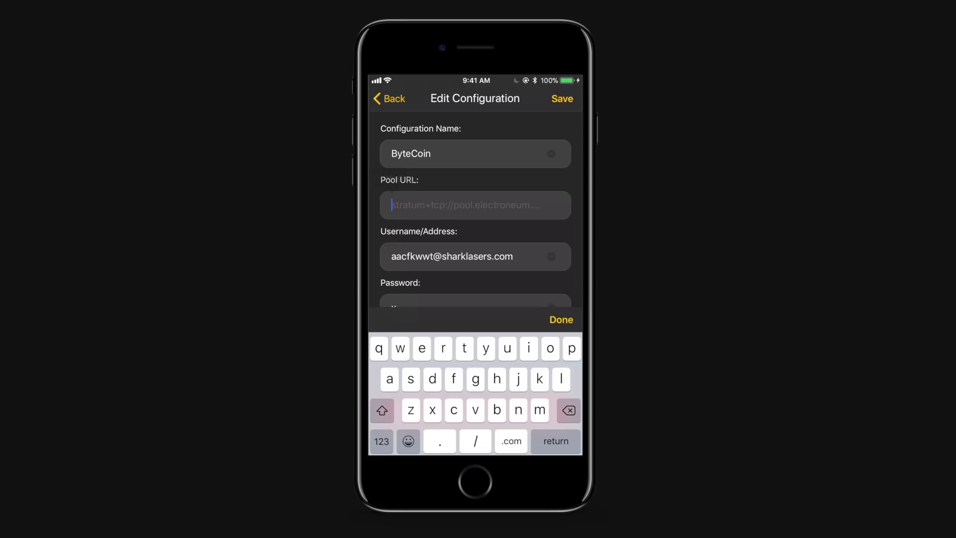
pyautogui.click(393, 178)
pyautogui.click(561, 319)
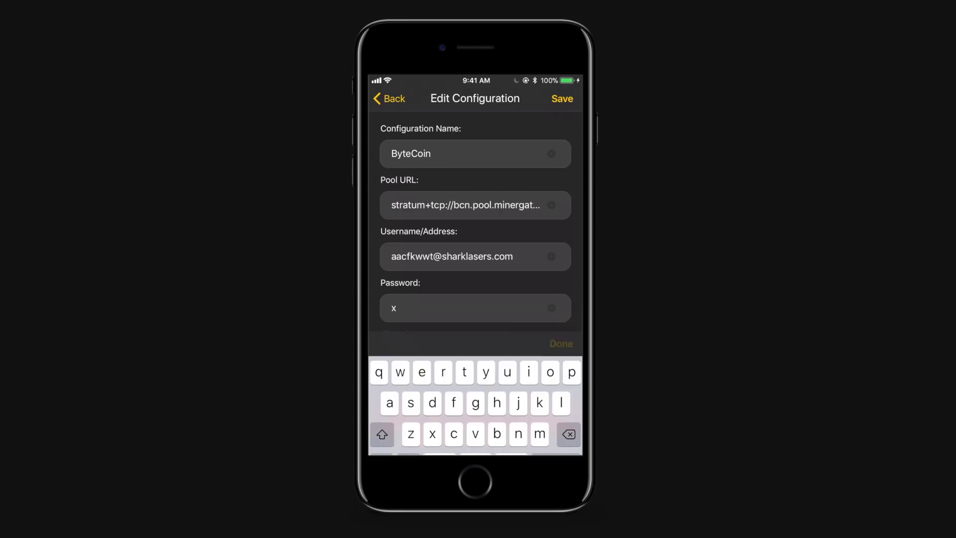
pyautogui.click(562, 99)
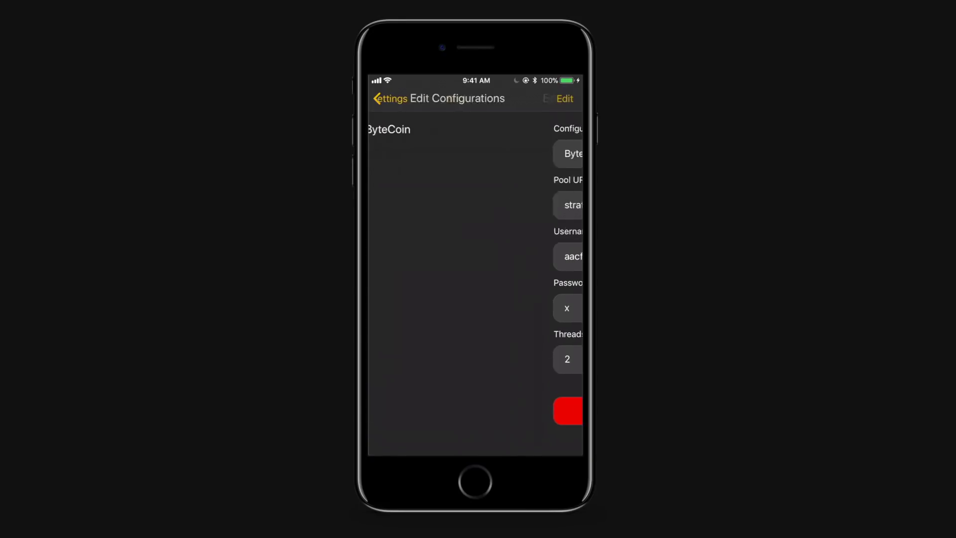
# Step: Leave the settings to start mining with the active ByteCoin configuration, and open the mining log
pyautogui.click(396, 99)
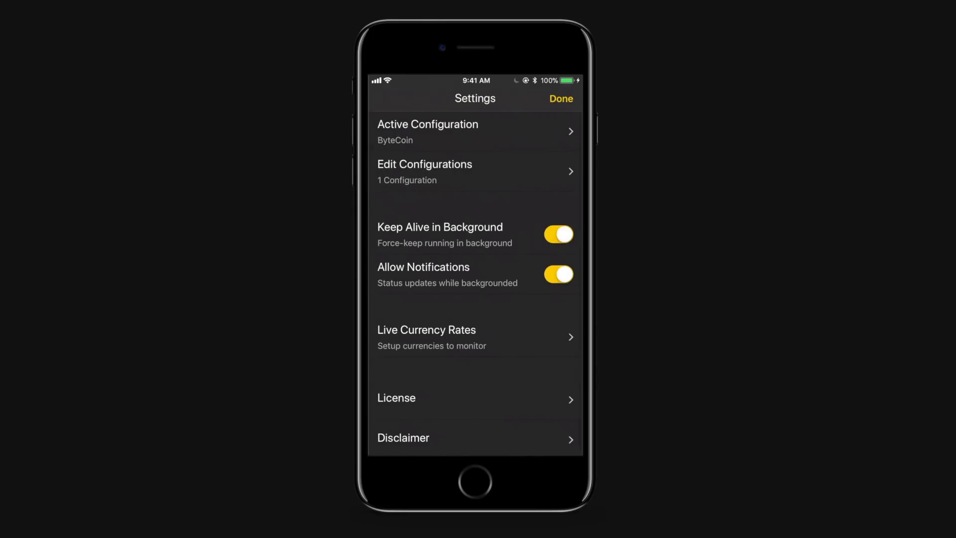
pyautogui.click(561, 99)
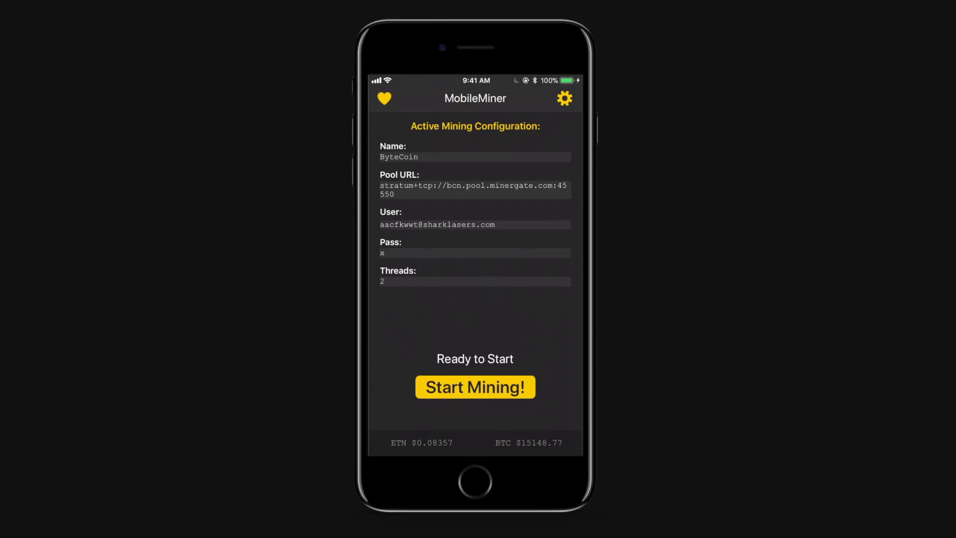
pyautogui.click(474, 387)
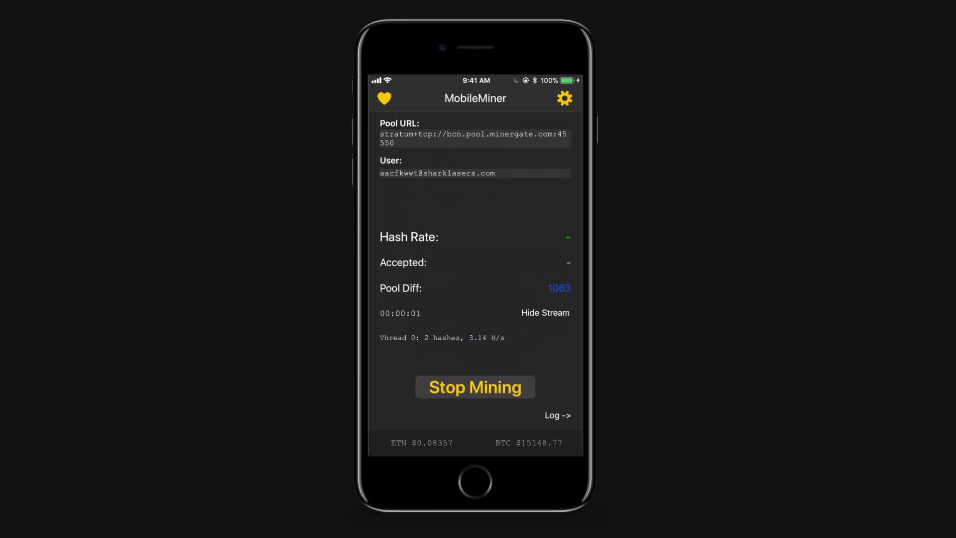
pyautogui.click(557, 415)
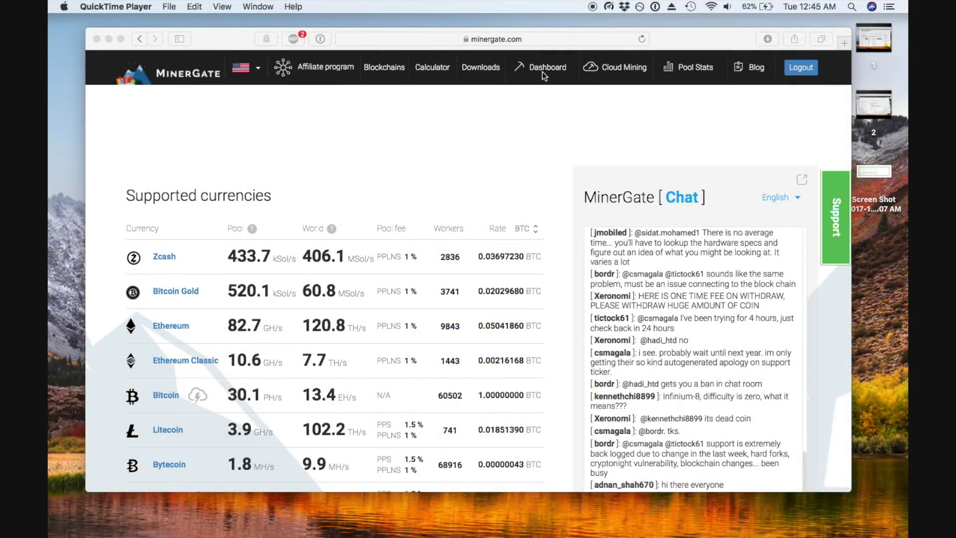
# Step: Open the account dashboard on the MinerGate website in Safari on the Mac
pyautogui.click(543, 69)
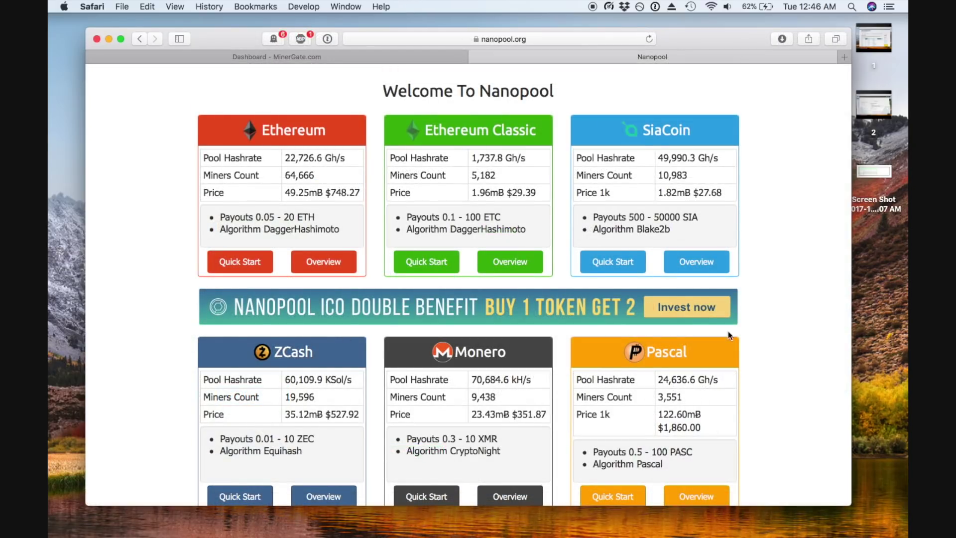
# Step: Look through the coins offered on the Nanopool website, including their payout limits and mining algorithms
pyautogui.scroll(-3, 556, 257)
pyautogui.scroll(-1, 548, 249)
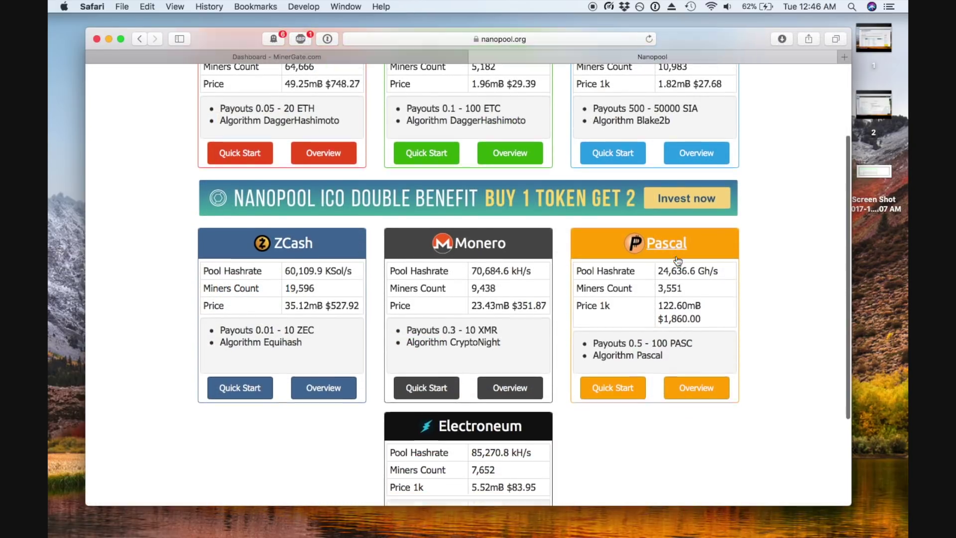
pyautogui.scroll(-2, 485, 443)
pyautogui.scroll(5, 486, 443)
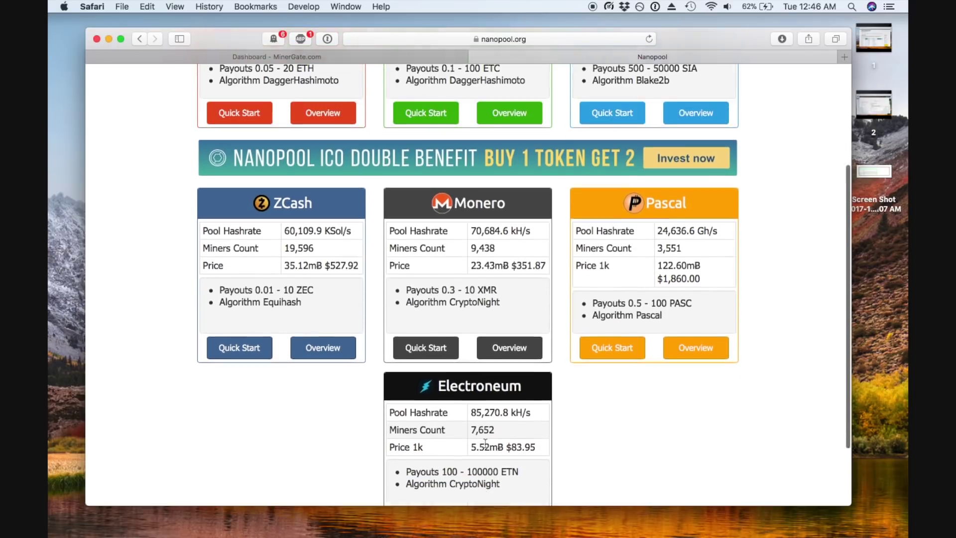
pyautogui.scroll(-2, 494, 306)
pyautogui.scroll(-3, 495, 306)
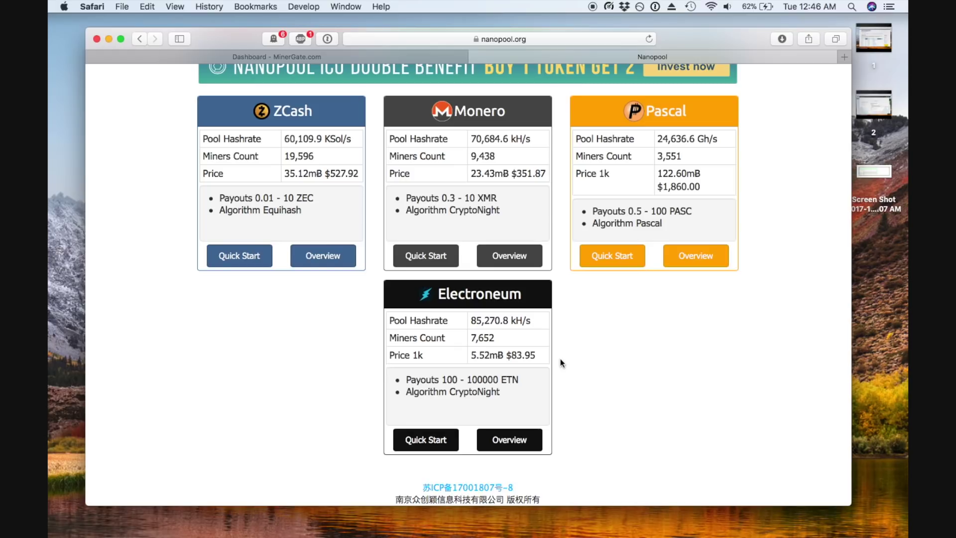
pyautogui.scroll(5, 560, 358)
# Step: Return to the MinerGate dashboard and examine the Bytecoin hash rate, worker status and share figures
pyautogui.click(475, 56)
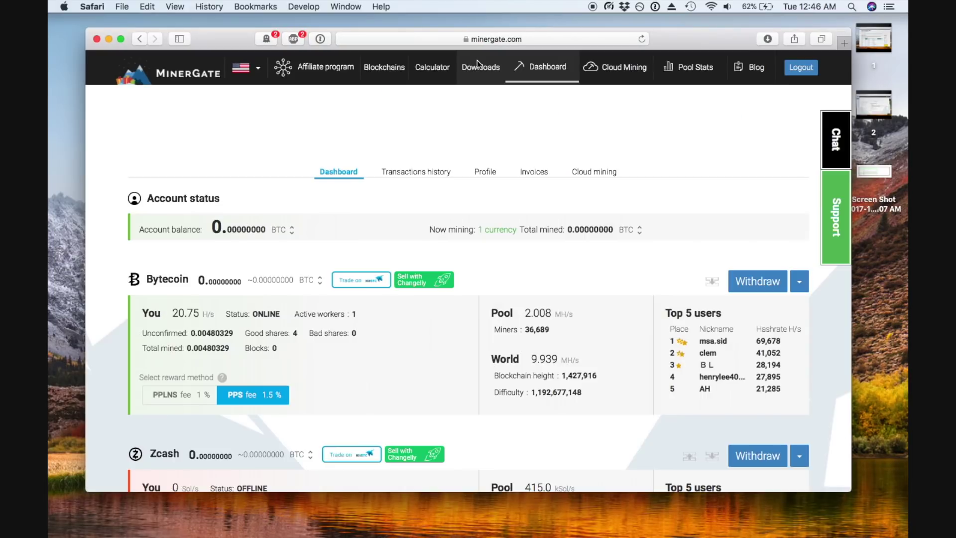
pyautogui.scroll(-2, 461, 214)
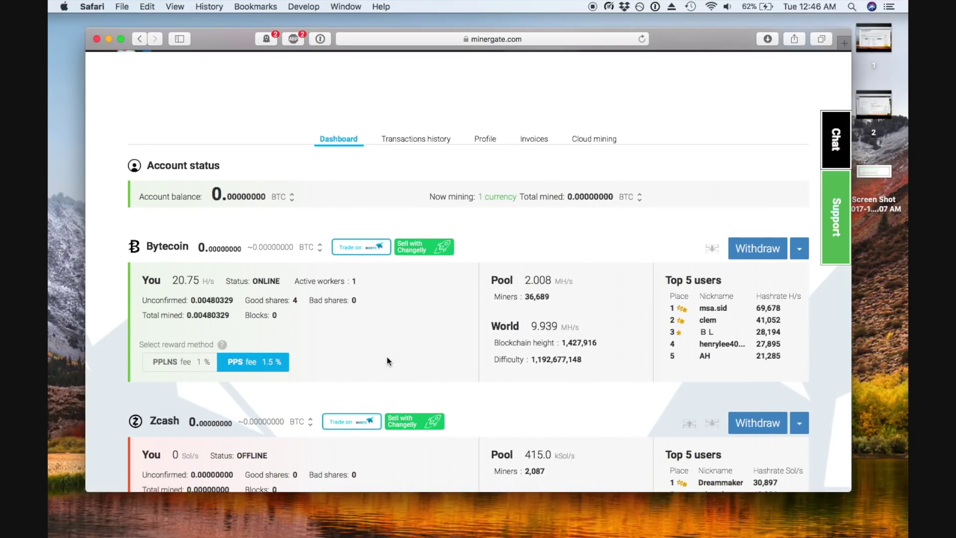